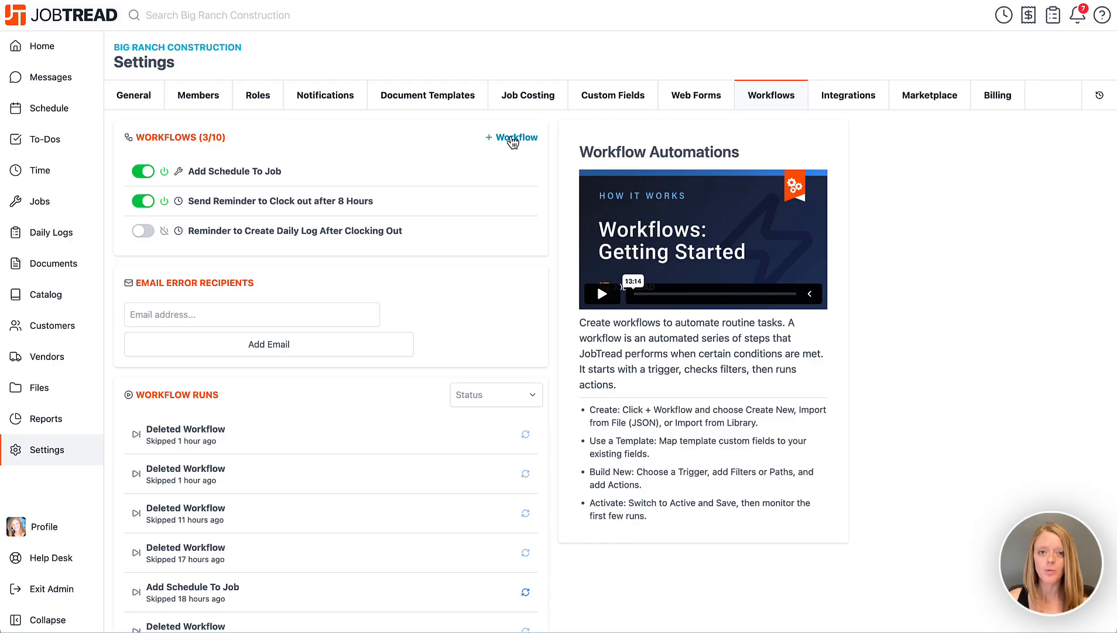
Import the "Invoice Reminder if Unpaid after 3 Days" workflow from the workflow library
{"action": "left_click", "coordinate": [513, 139]}
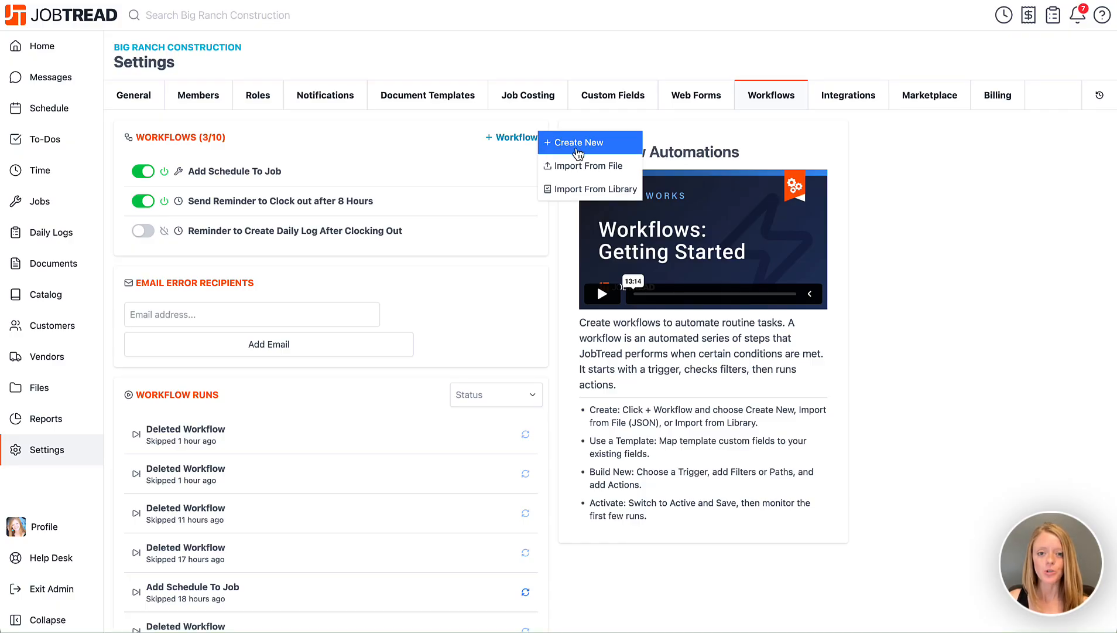
{"action": "left_click", "coordinate": [579, 190]}
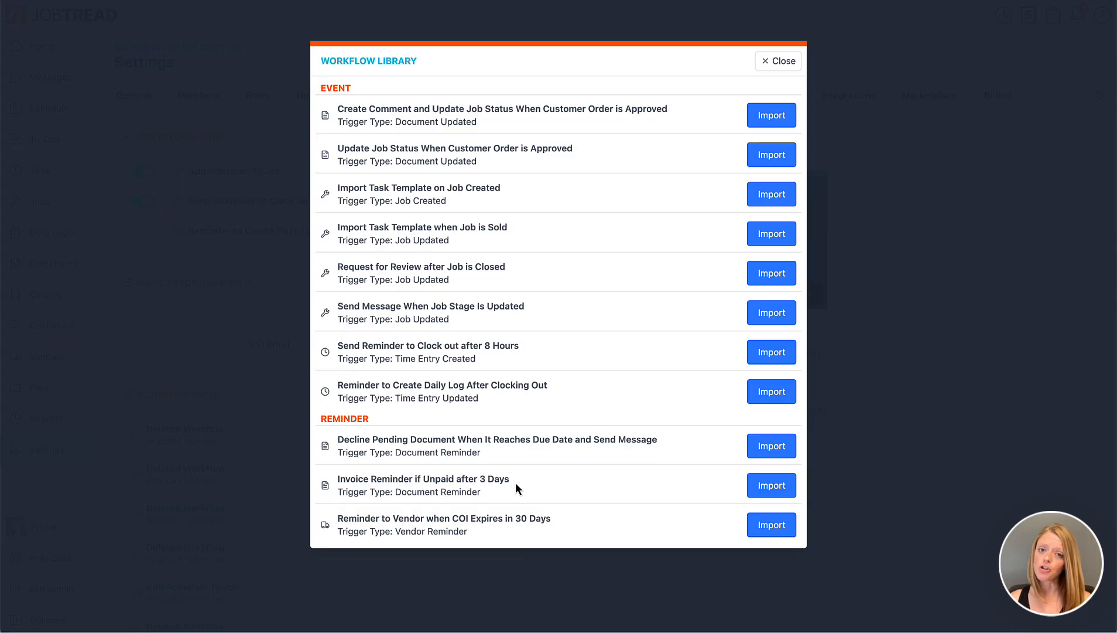
{"action": "left_click", "coordinate": [772, 485]}
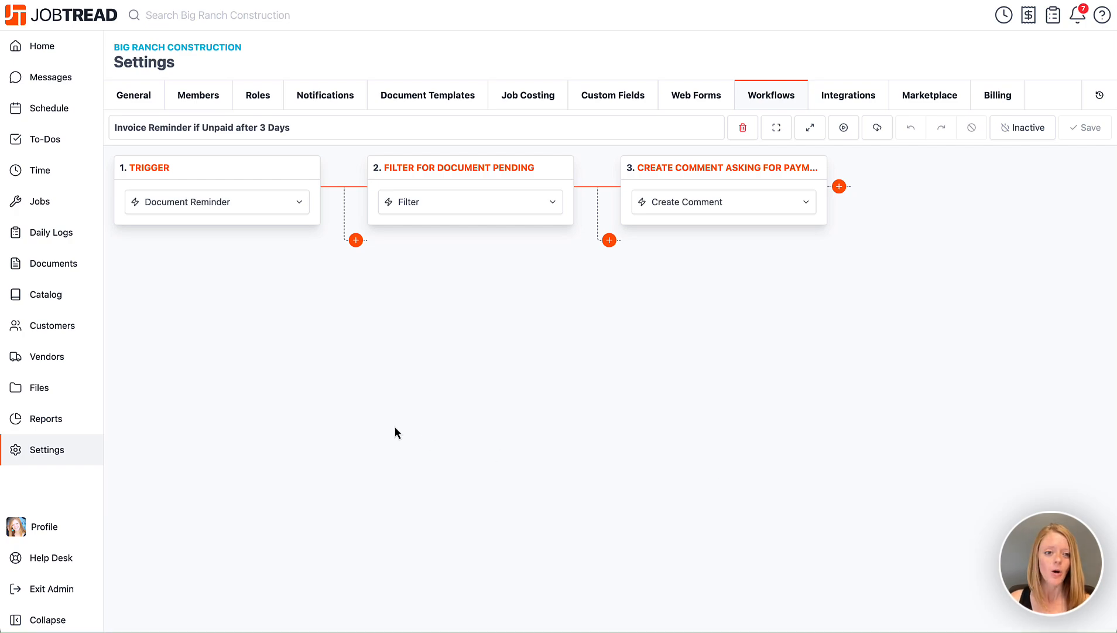
Set the trigger to run on the document's Due Date, 5 days before
{"action": "left_click", "coordinate": [235, 174]}
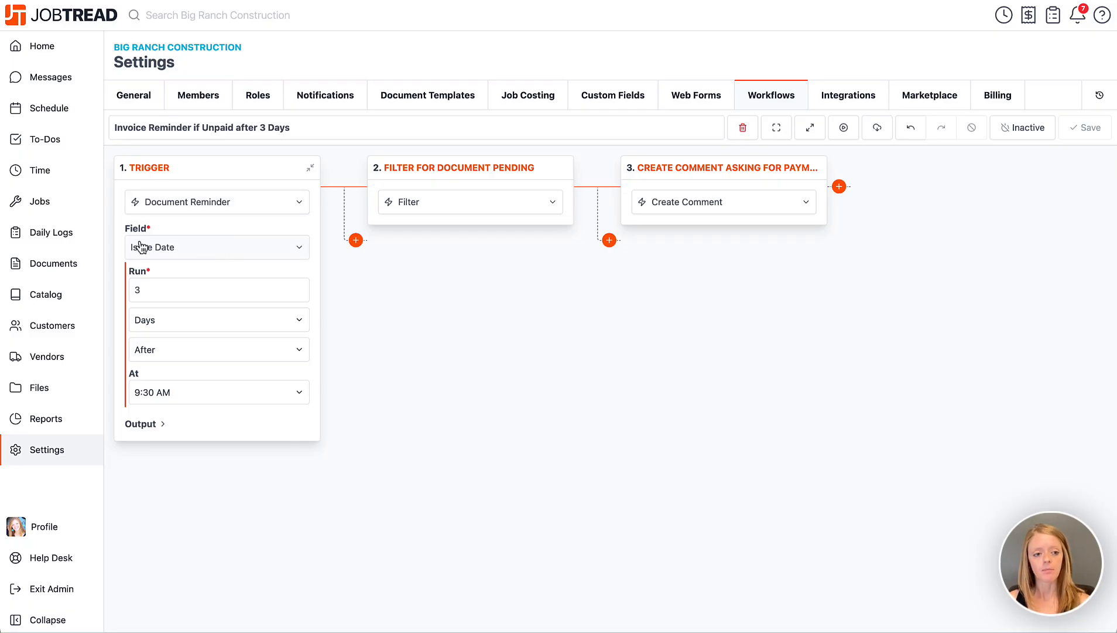
{"action": "left_click", "coordinate": [205, 247]}
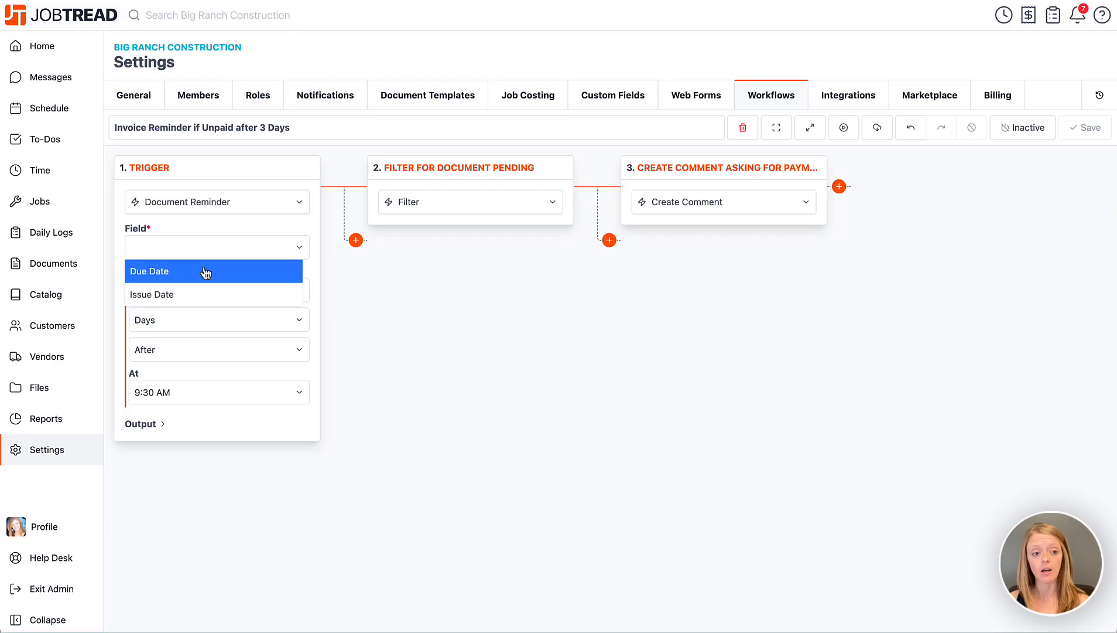
{"action": "left_click", "coordinate": [206, 272]}
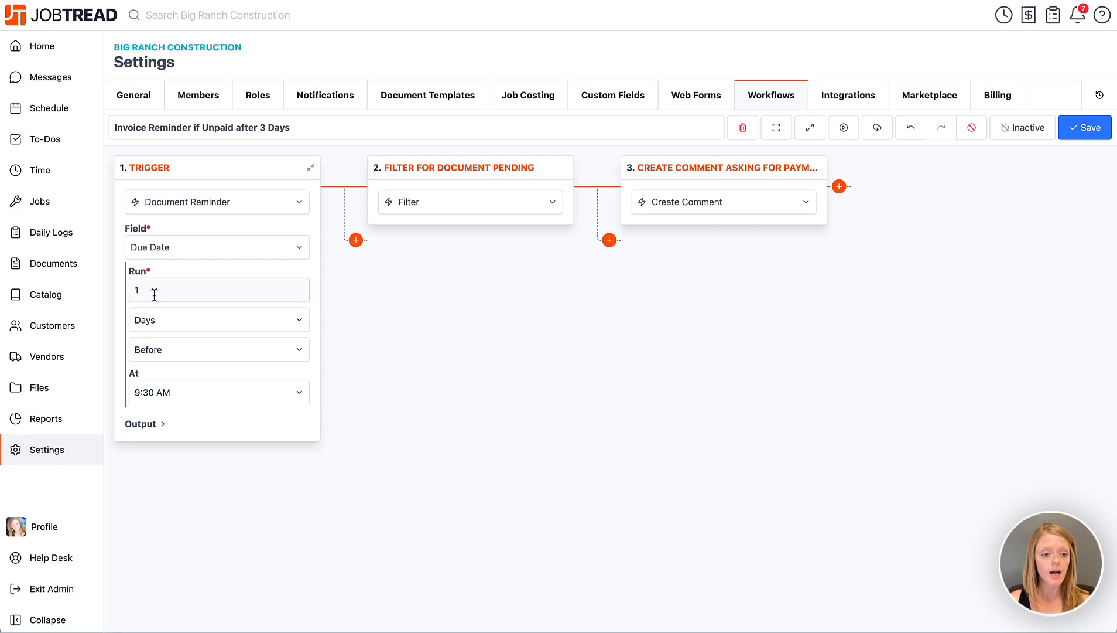
{"action": "left_click_drag", "start_coordinate": [151, 291], "coordinate": [131, 291]}
{"action": "type", "text": "5"}
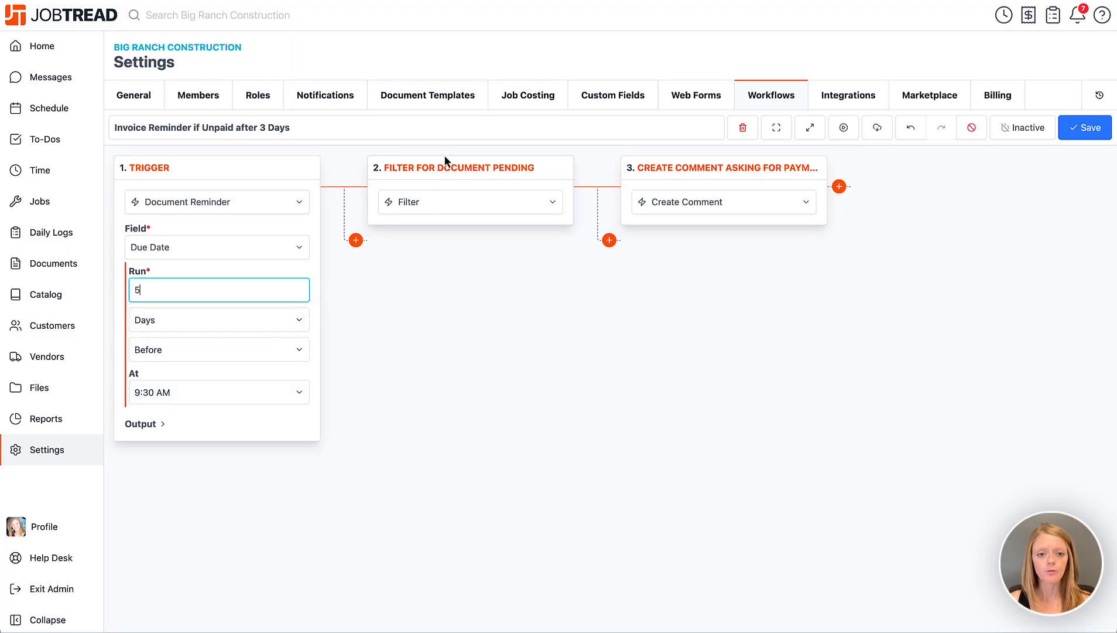
Enable Run As User on the Create Comment action and select an internal user to post as
{"action": "left_click", "coordinate": [446, 171]}
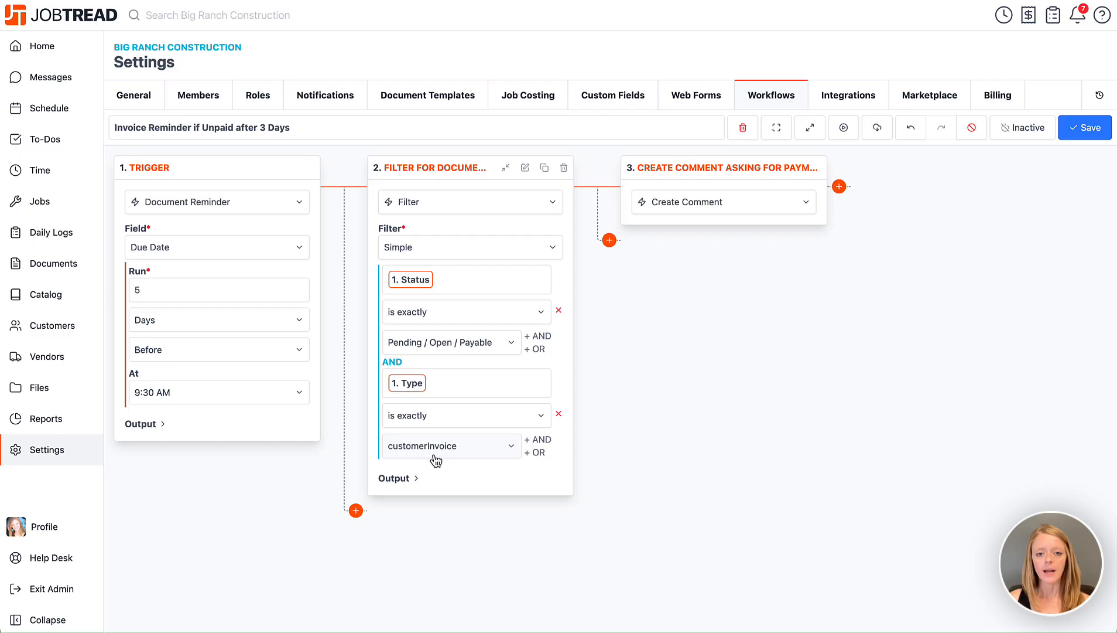
{"action": "left_click", "coordinate": [691, 173]}
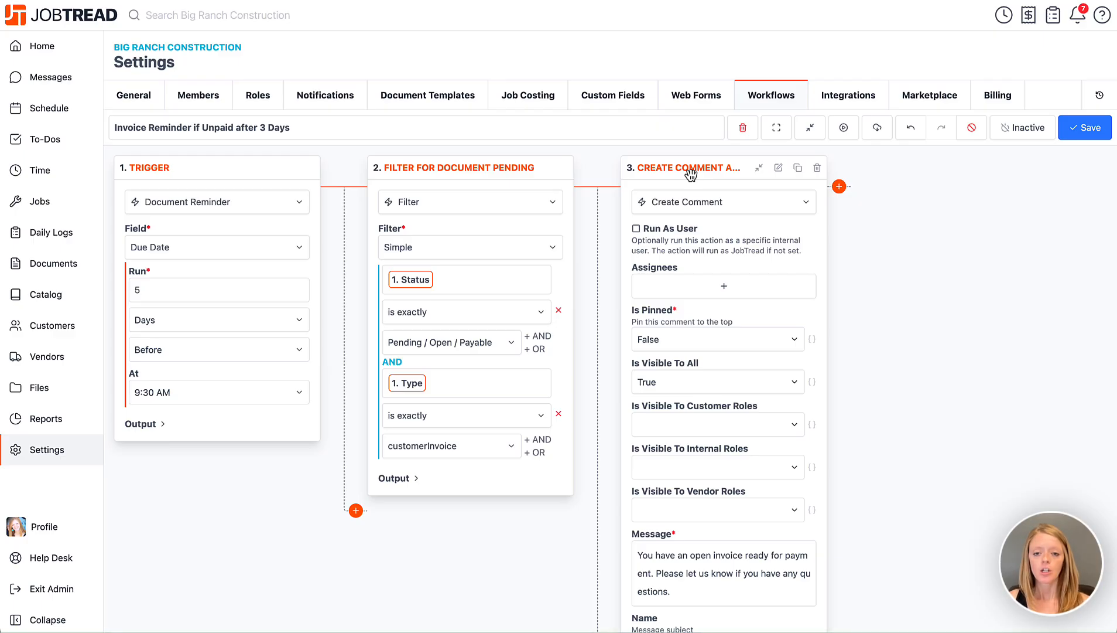
{"action": "left_click", "coordinate": [636, 230]}
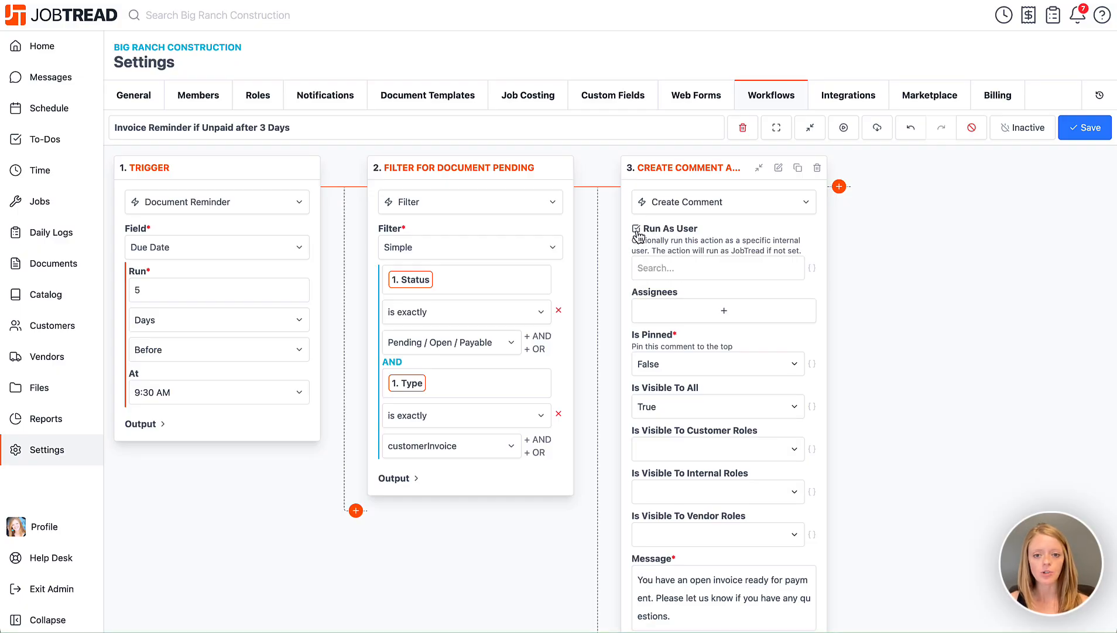
{"action": "left_click", "coordinate": [673, 269]}
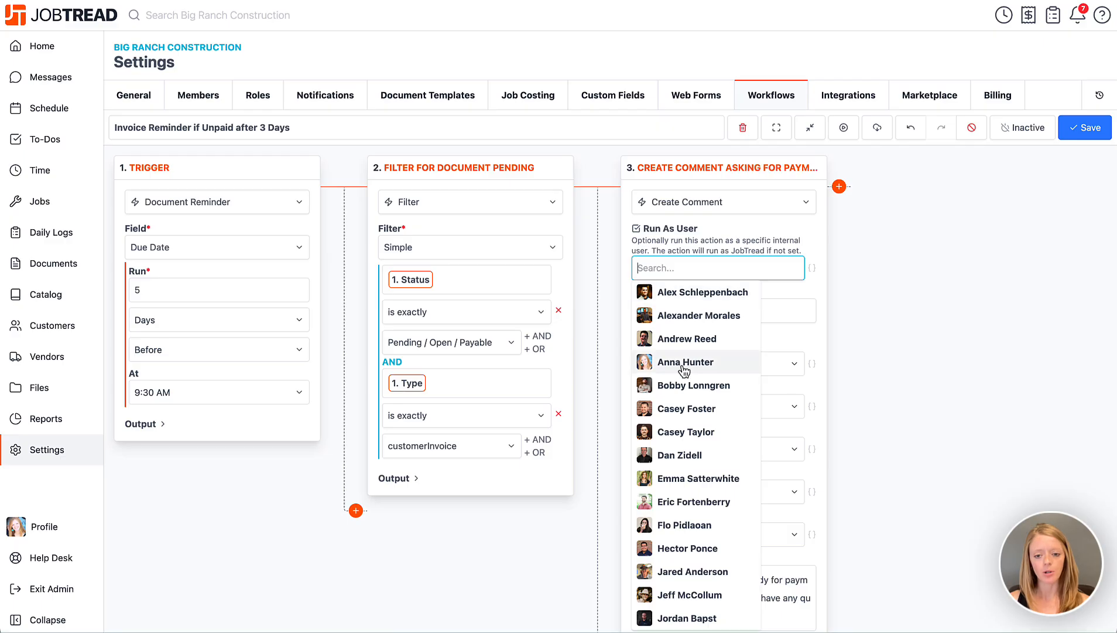
{"action": "left_click", "coordinate": [685, 479]}
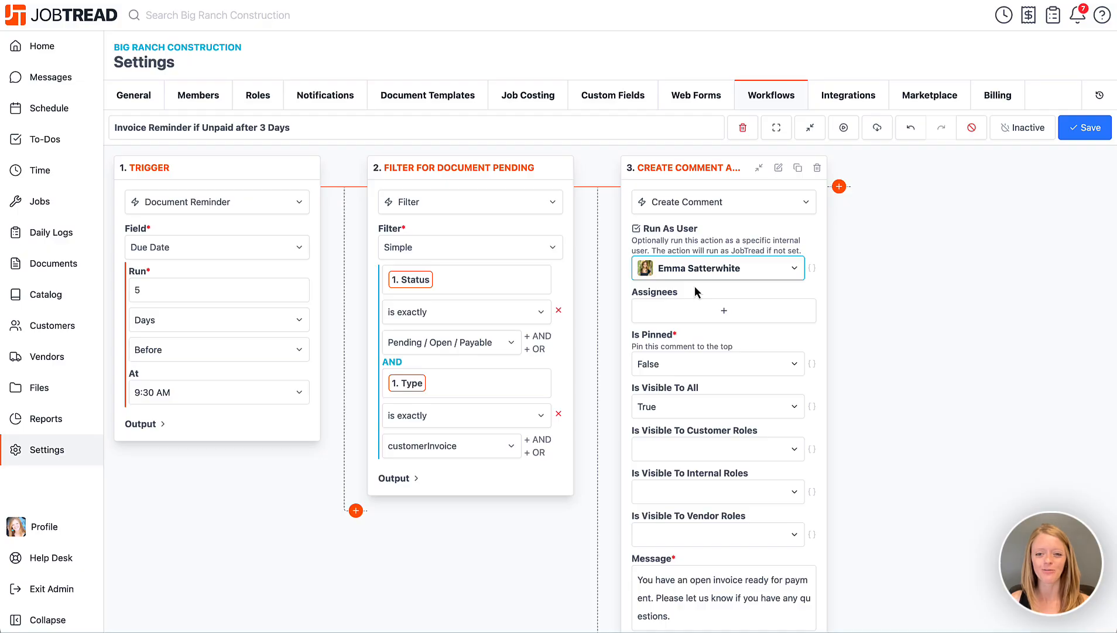
Review the comment's Is Pinned option and its message text
{"action": "left_click", "coordinate": [668, 367]}
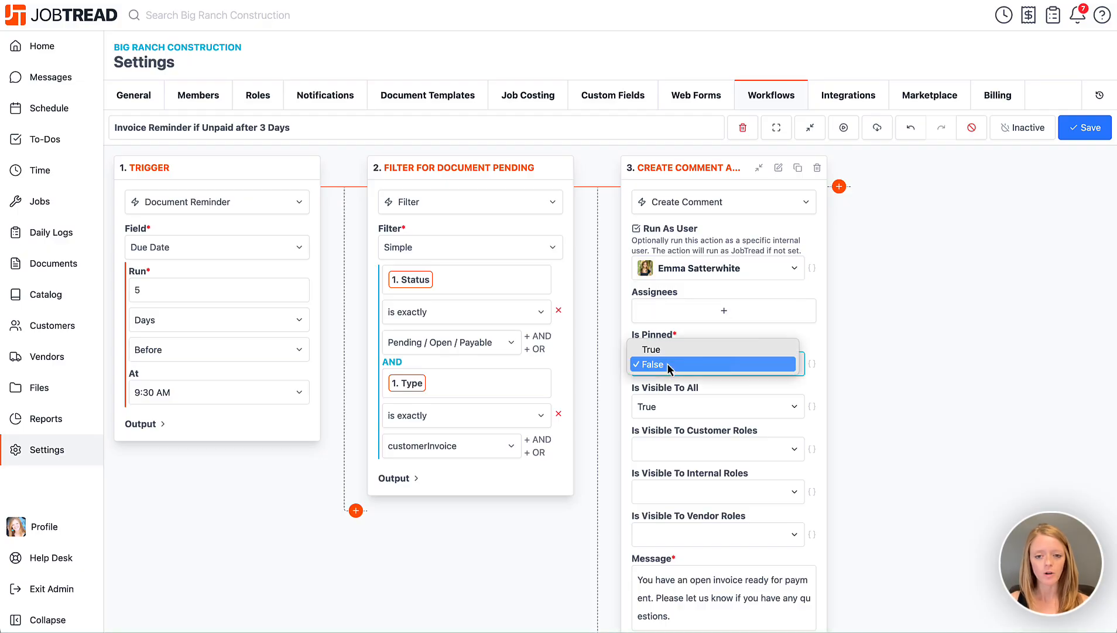
{"action": "left_click", "coordinate": [819, 341]}
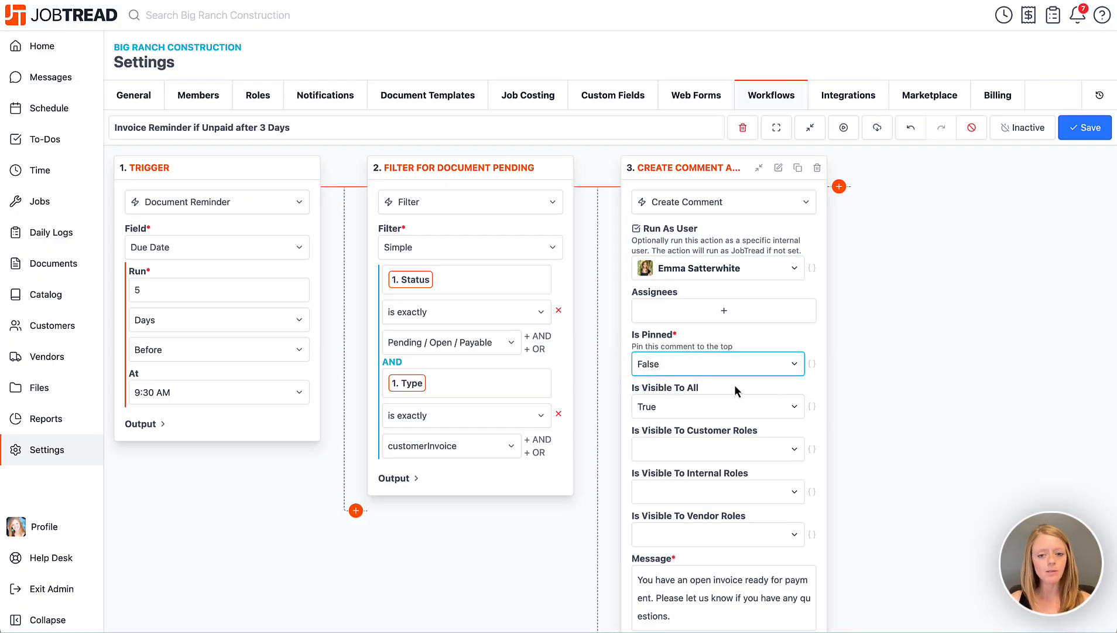
{"action": "scroll", "coordinate": [734, 390], "scroll_direction": "down", "scroll_amount": 3}
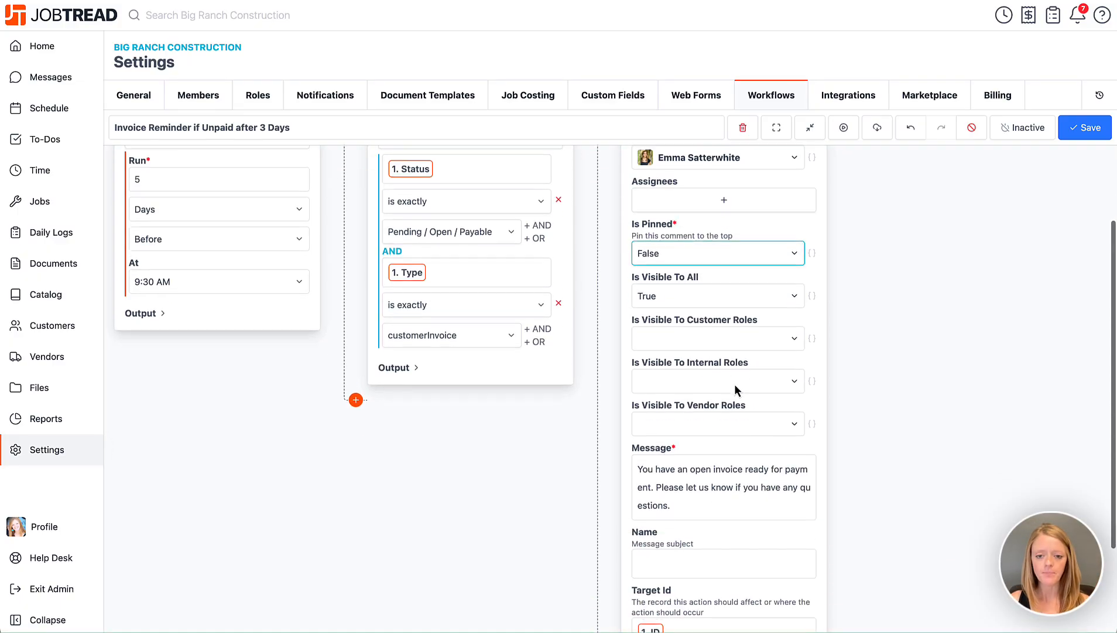
{"action": "scroll", "coordinate": [736, 390], "scroll_direction": "down", "scroll_amount": 1}
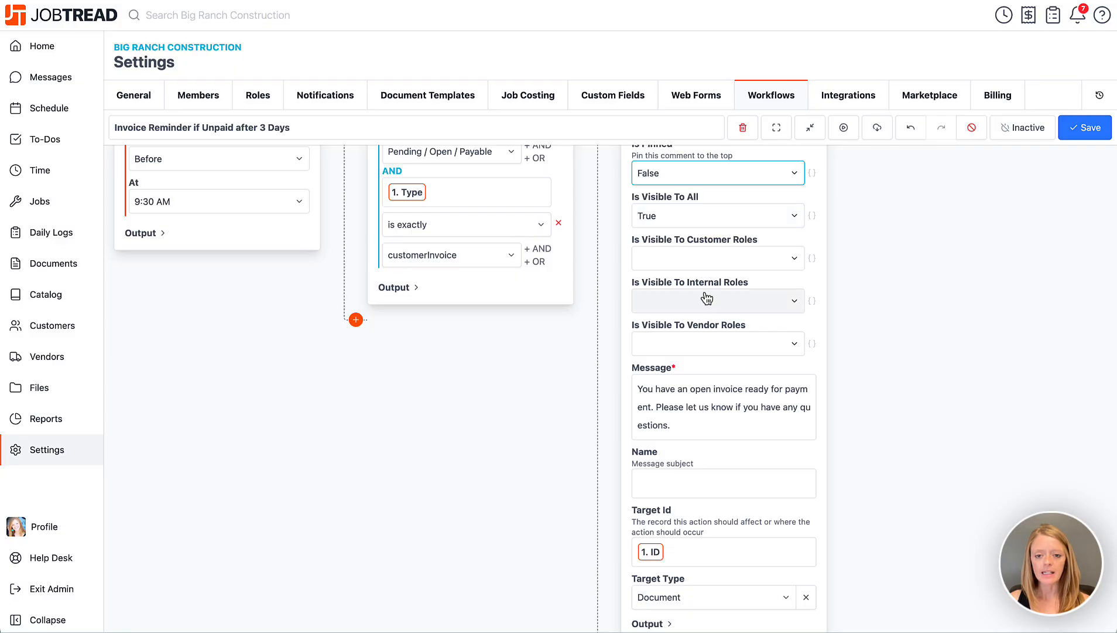
{"action": "scroll", "coordinate": [697, 406], "scroll_direction": "down", "scroll_amount": 2}
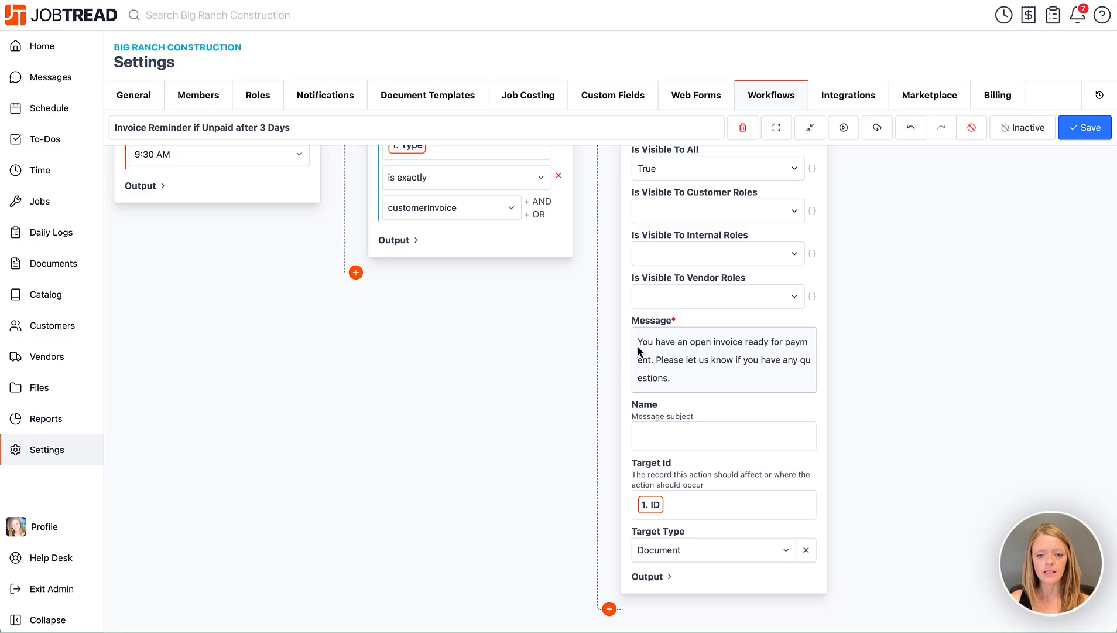
{"action": "left_click_drag", "start_coordinate": [637, 345], "coordinate": [677, 377]}
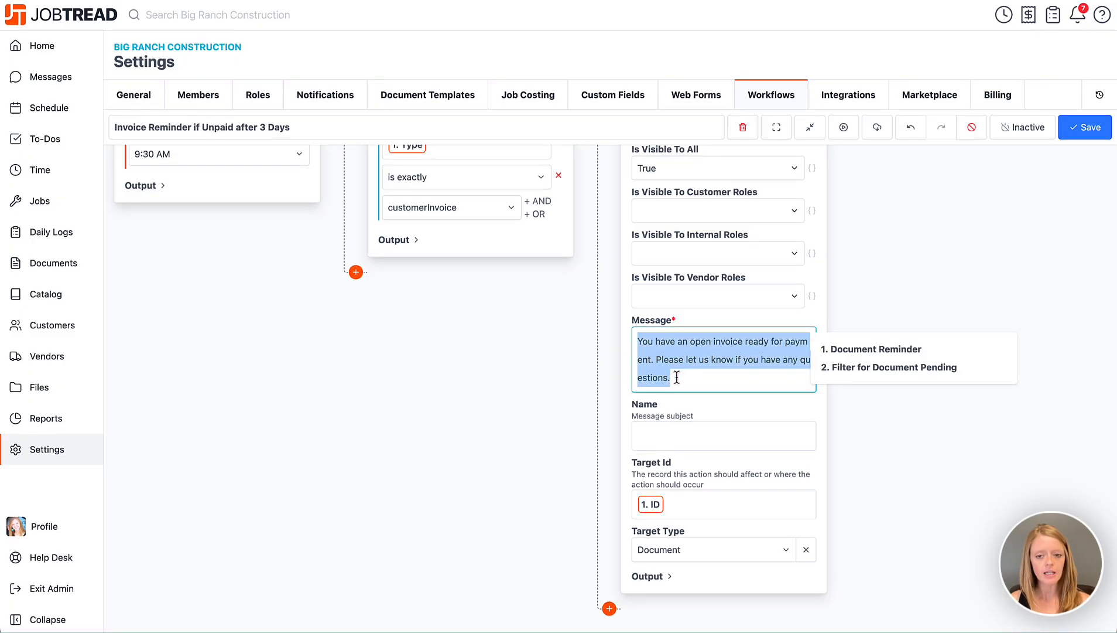
{"action": "left_click", "coordinate": [677, 377]}
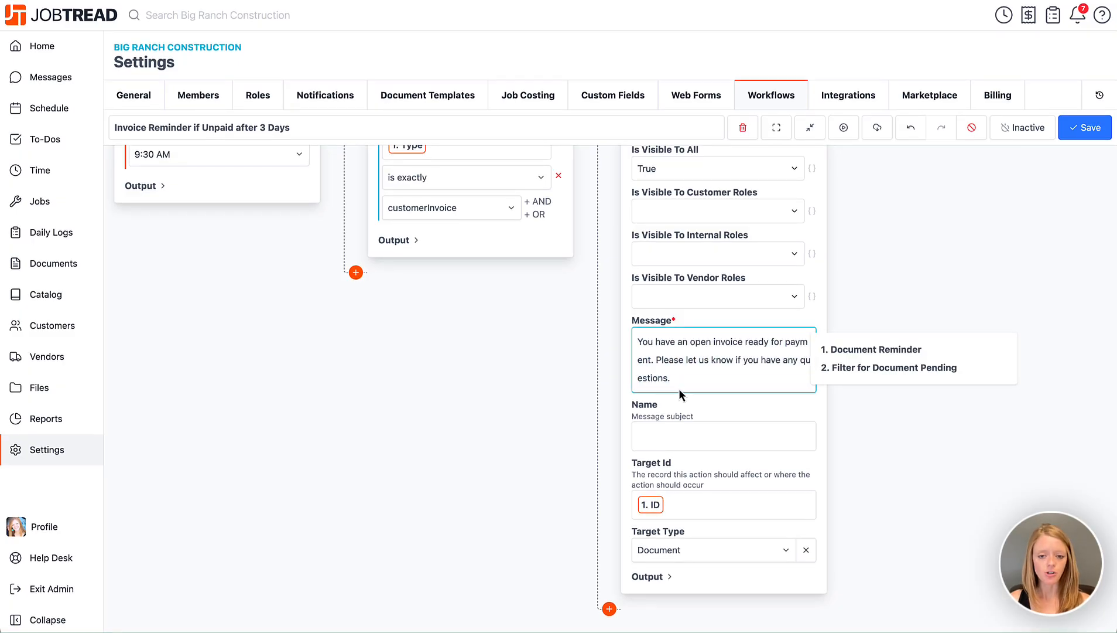
{"action": "left_click", "coordinate": [629, 383]}
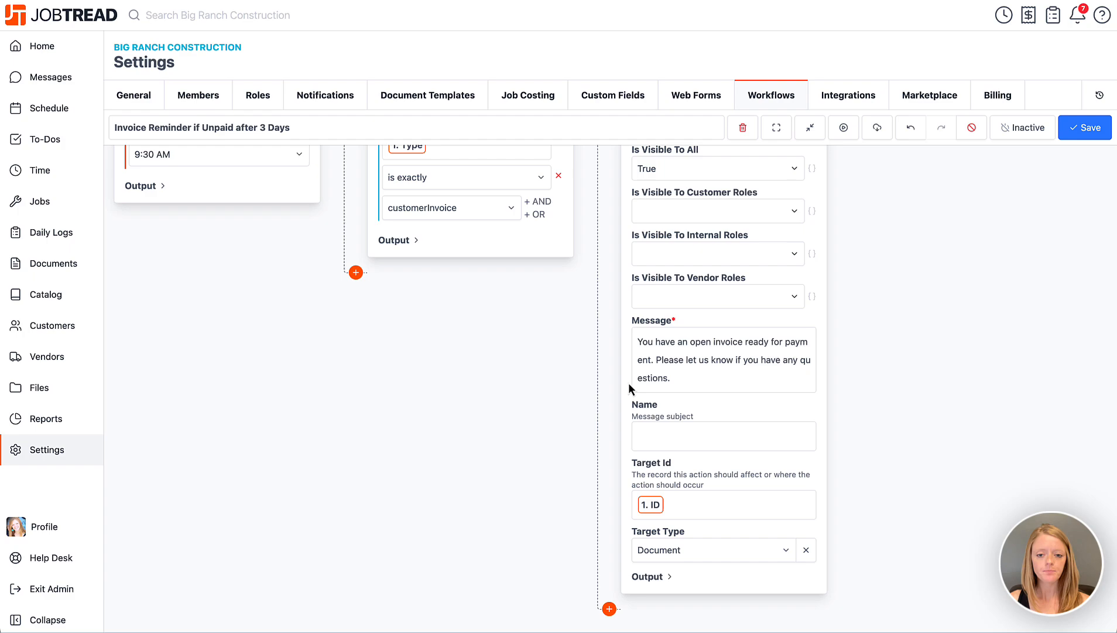
Set the comment's Name to "Reminder to Pay Invoice"
{"action": "left_click", "coordinate": [666, 438]}
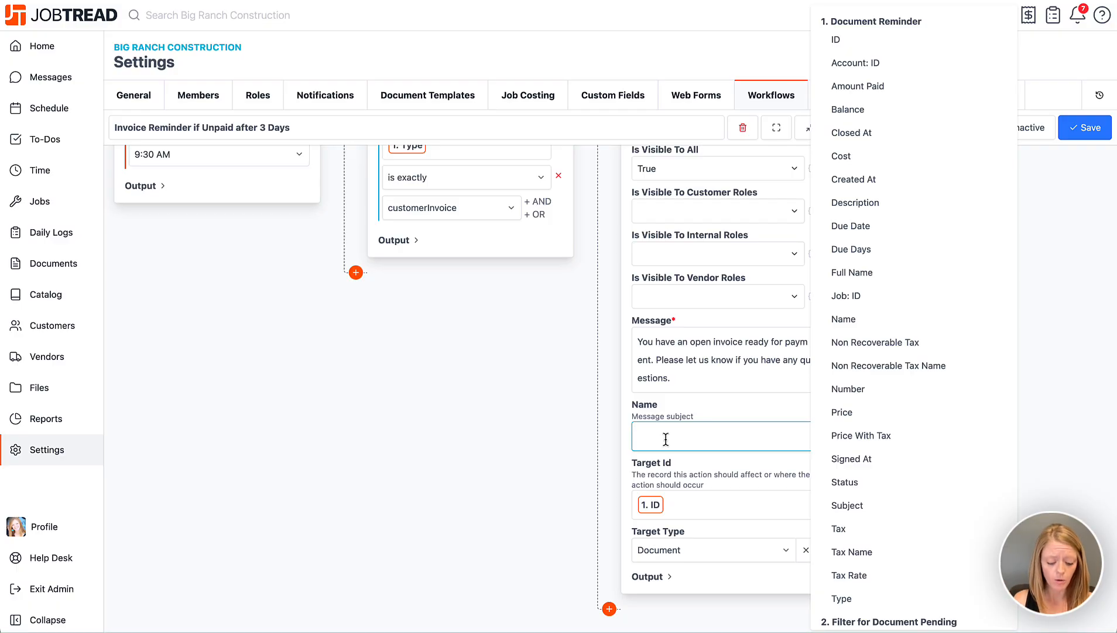
{"action": "type", "text": "Re"}
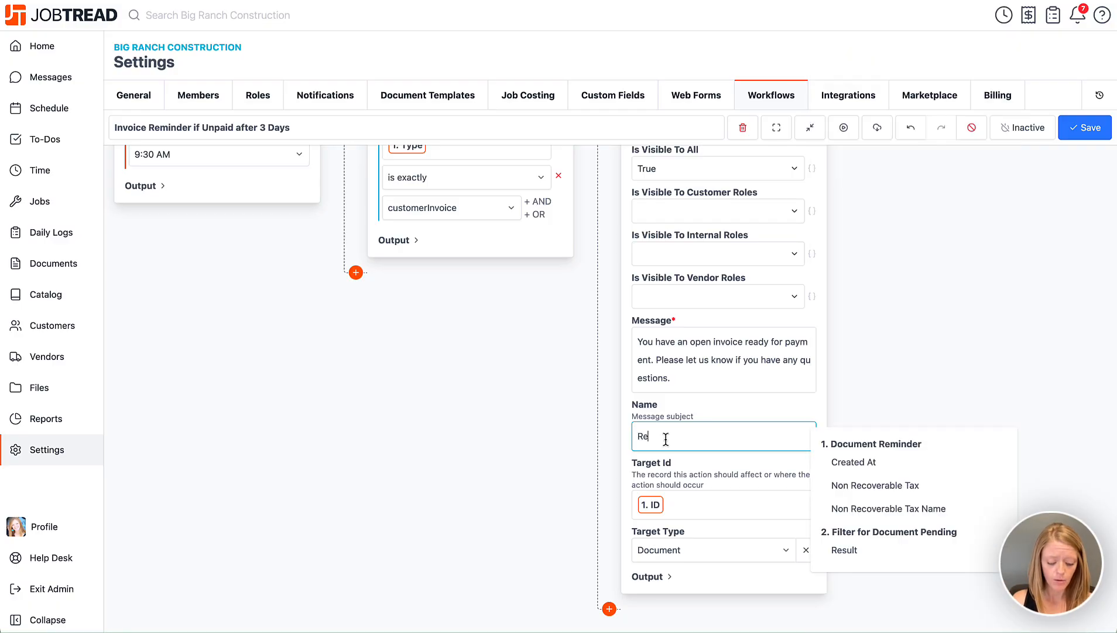
{"action": "type", "text": "minder to Pay "}
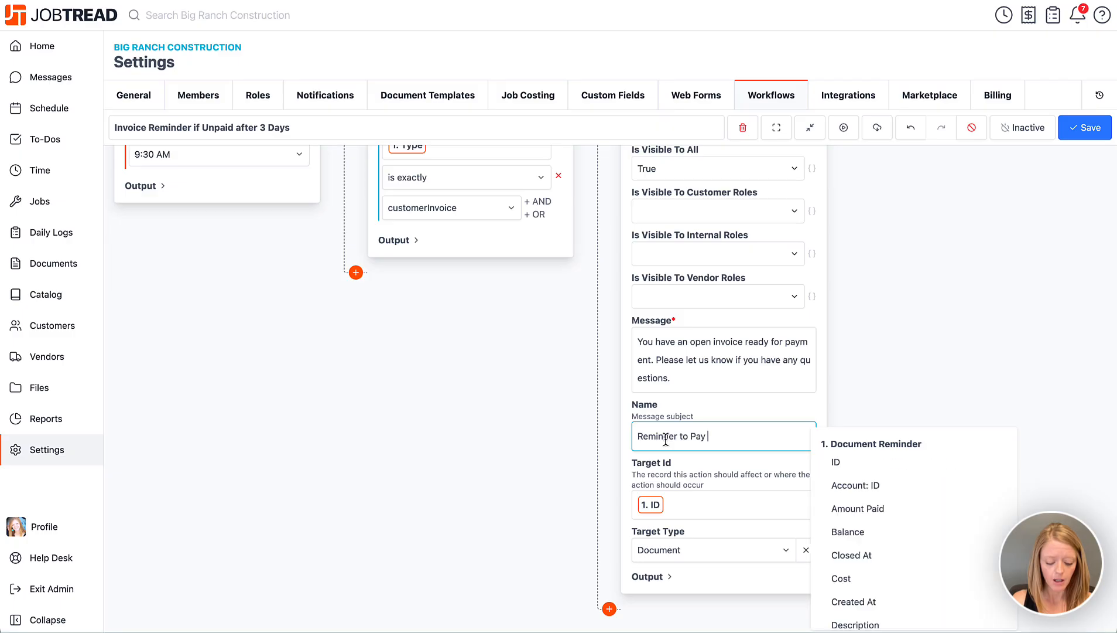
{"action": "type", "text": "Invoice"}
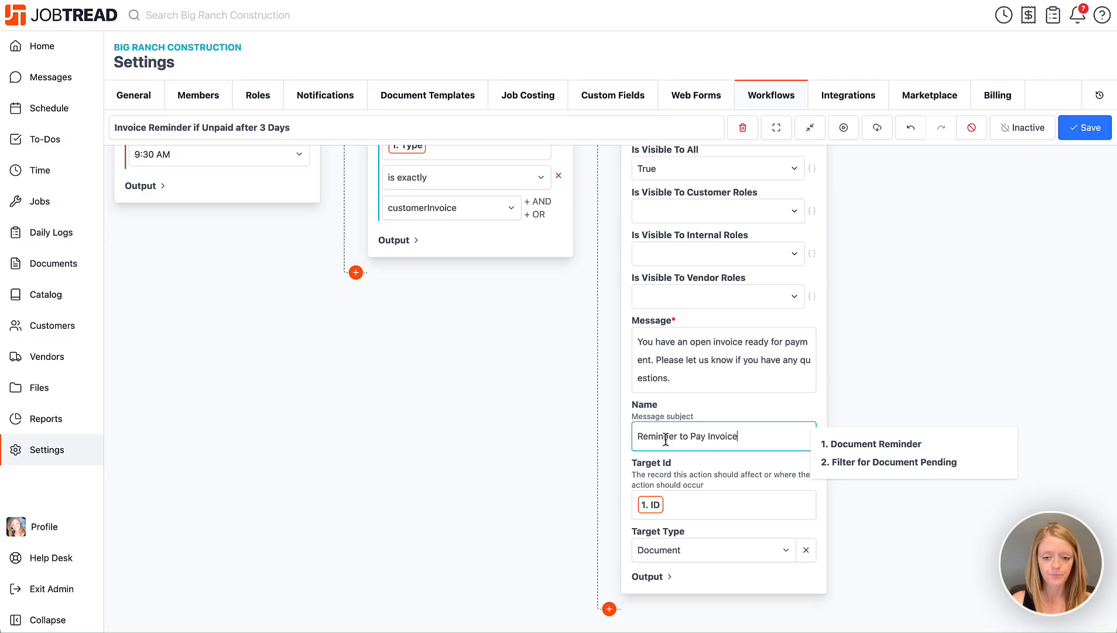
{"action": "left_click", "coordinate": [621, 464]}
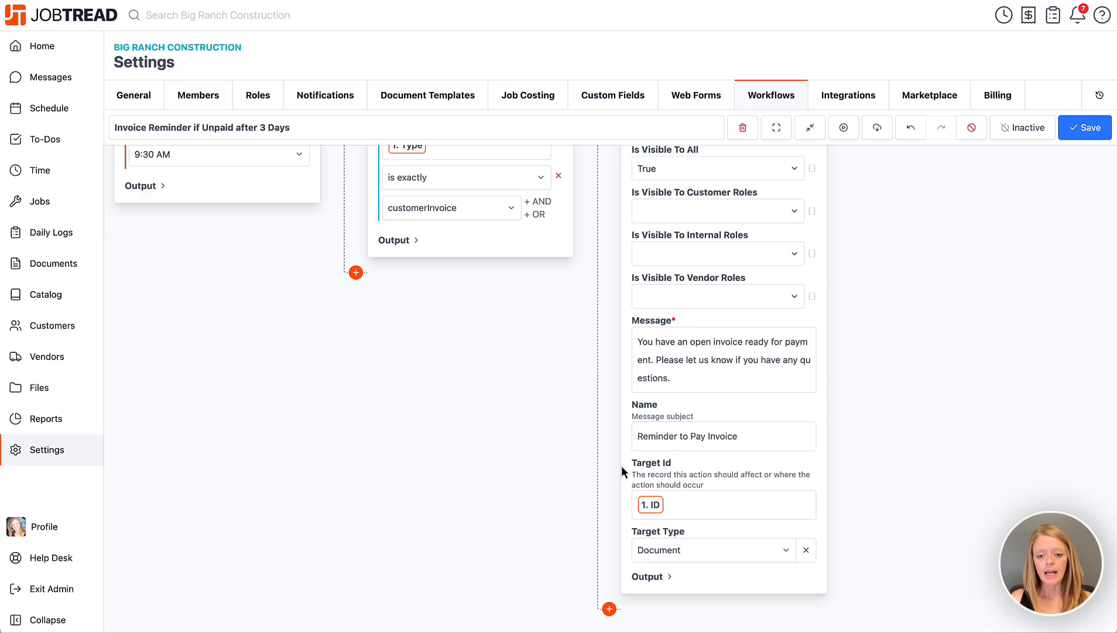
{"action": "left_click", "coordinate": [685, 508]}
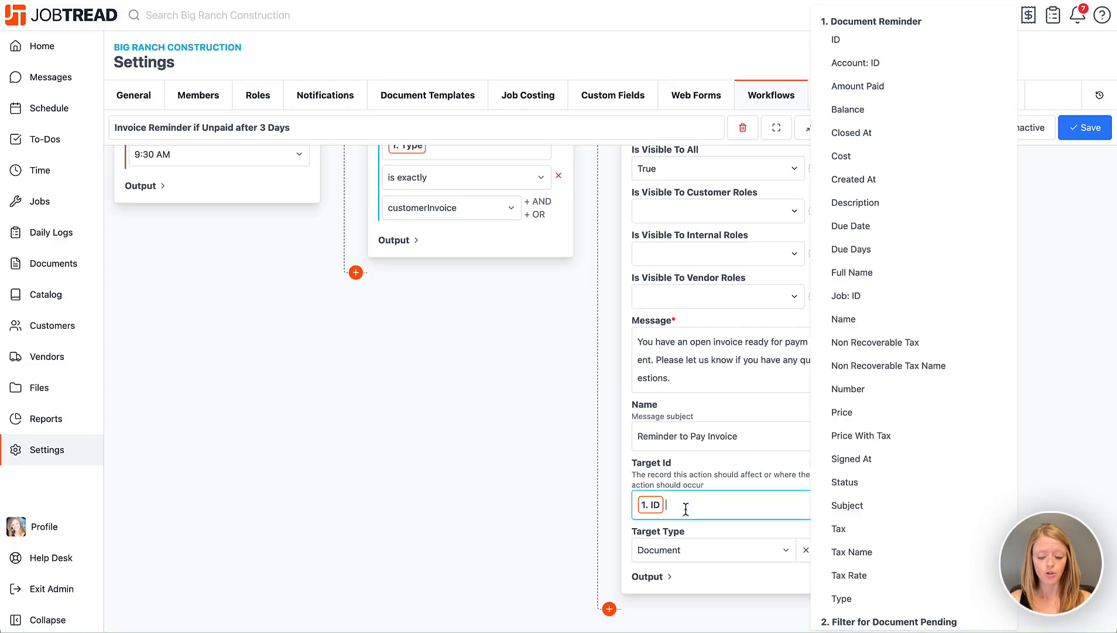
{"action": "type", "text": "id"}
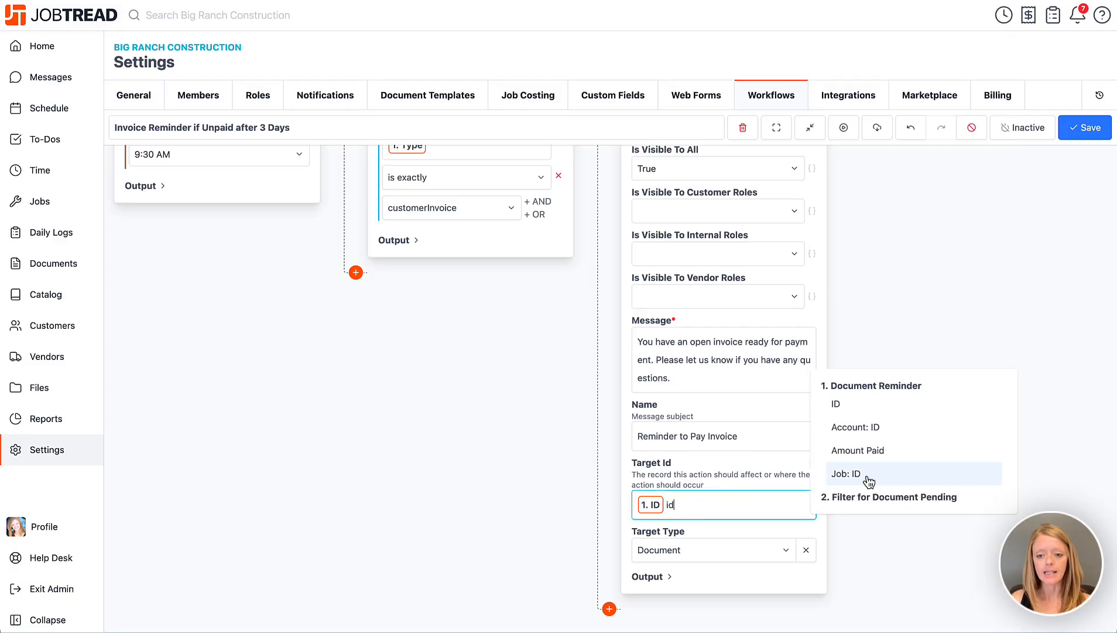
{"action": "key", "text": "BackSpace"}
{"action": "key", "text": "BackSpace"}
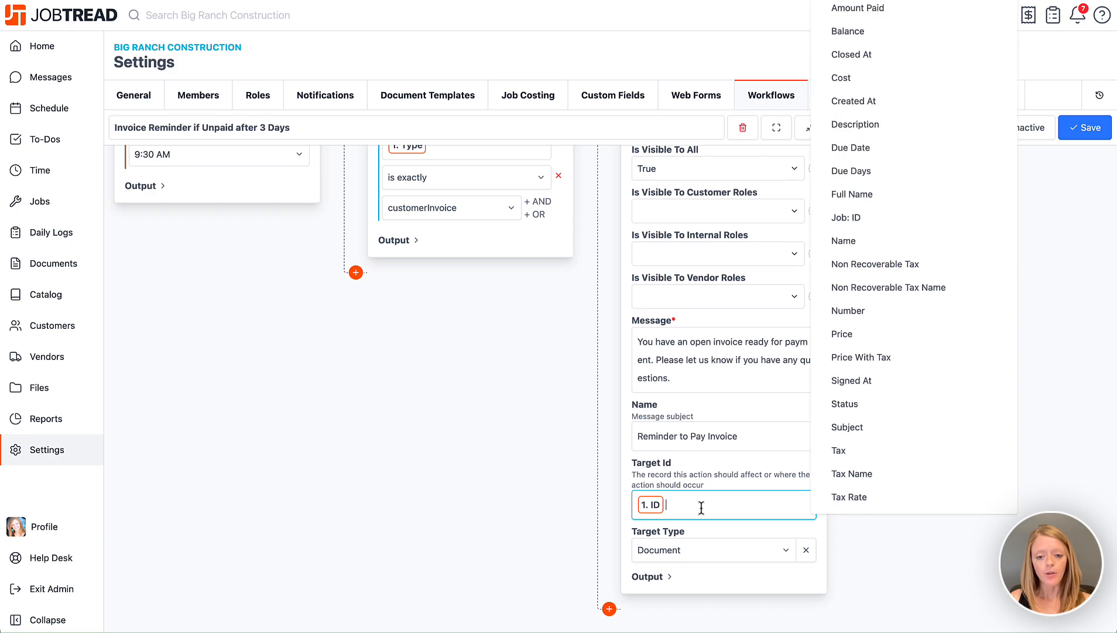
{"action": "left_click", "coordinate": [621, 513]}
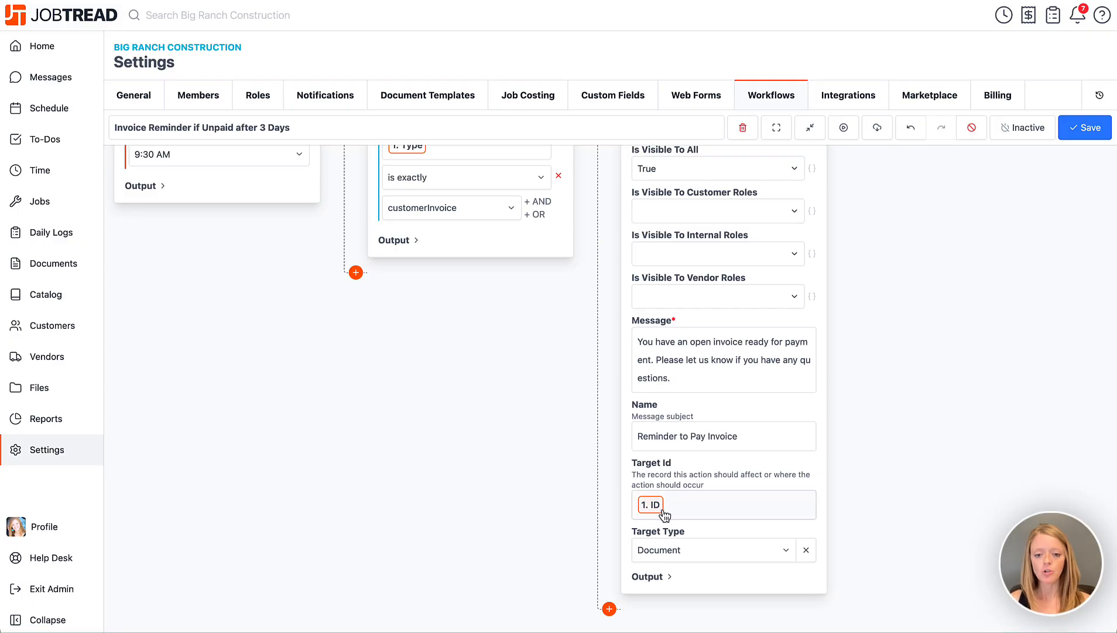
{"action": "scroll", "coordinate": [665, 509], "scroll_direction": "up", "scroll_amount": 5}
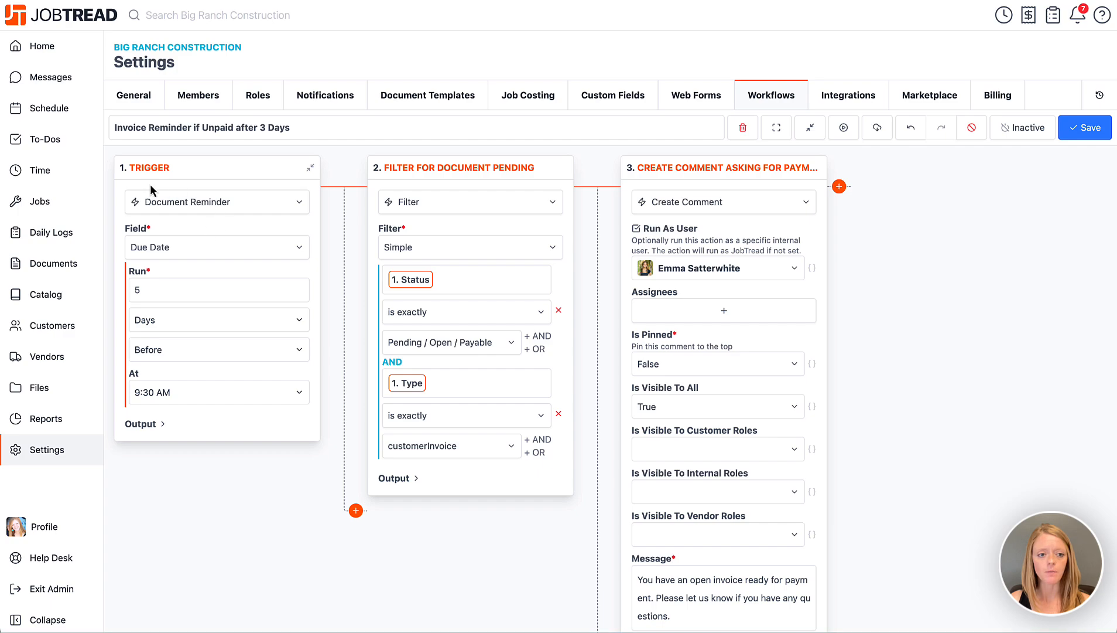
{"action": "scroll", "coordinate": [690, 489], "scroll_direction": "down", "scroll_amount": 5}
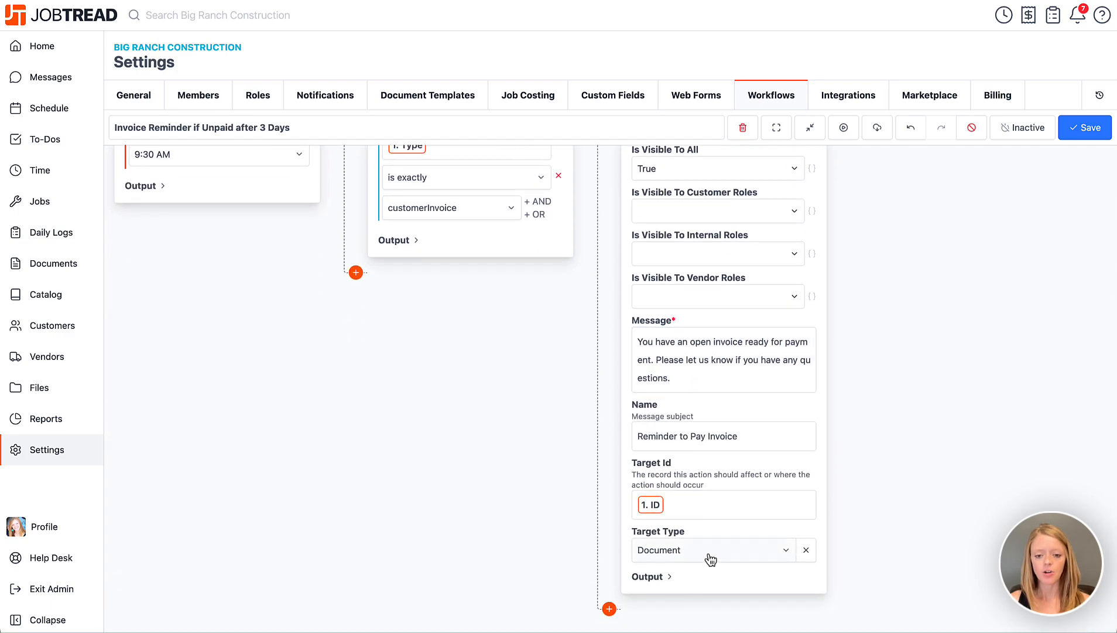
{"action": "left_click", "coordinate": [733, 551]}
{"action": "left_click", "coordinate": [656, 432]}
{"action": "scroll", "coordinate": [625, 544], "scroll_direction": "up", "scroll_amount": 5}
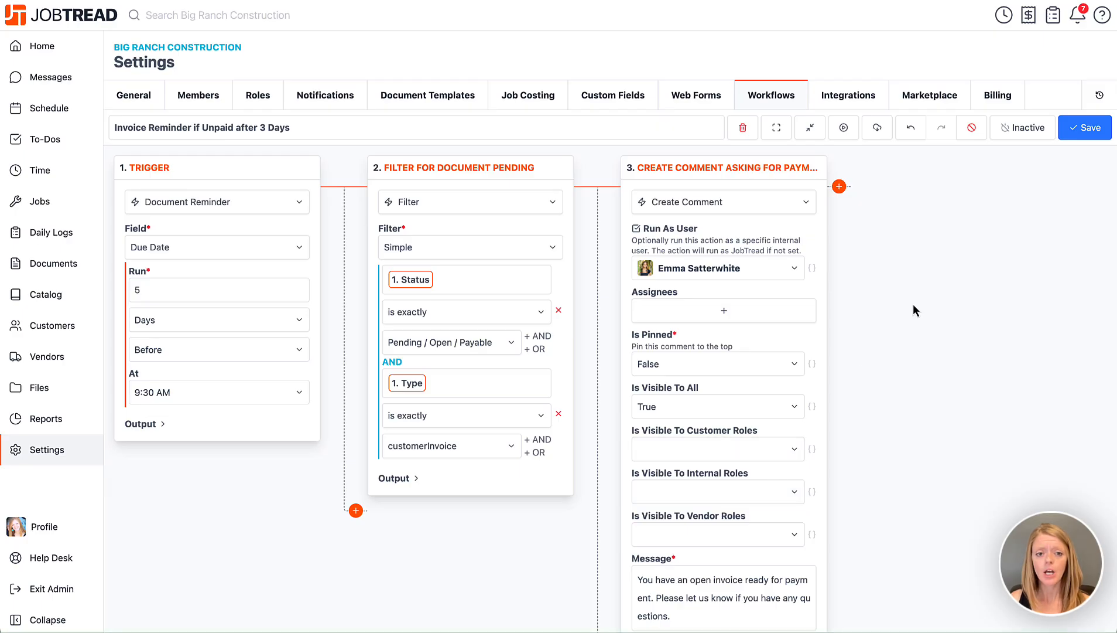
Save the workflow, switch it to Active, and save again, confirming the activation
{"action": "left_click", "coordinate": [1083, 129]}
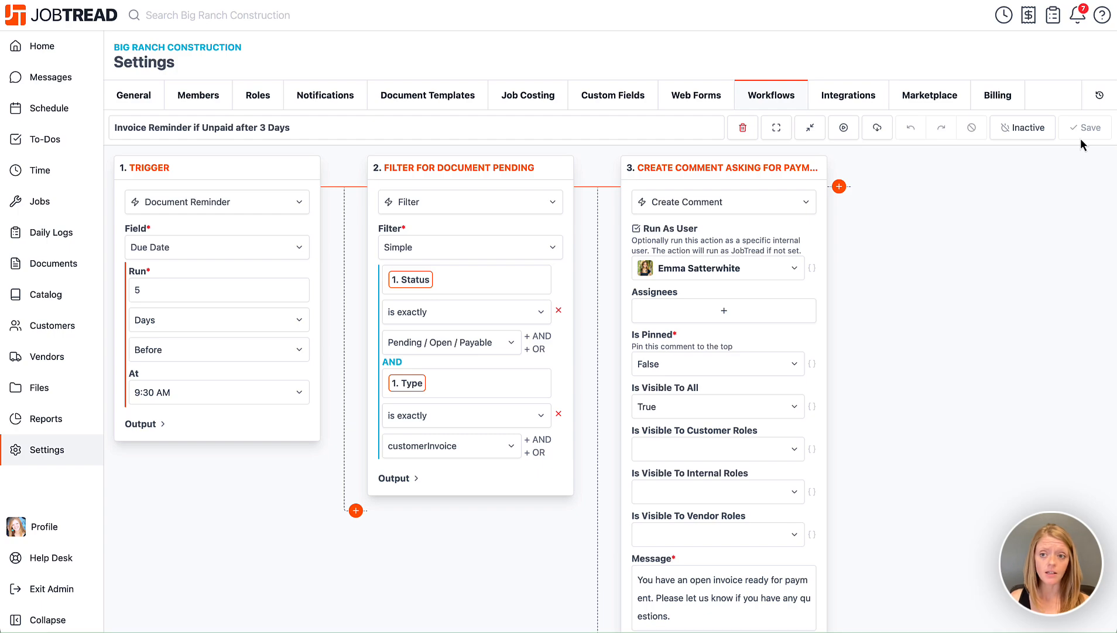
{"action": "left_click", "coordinate": [1016, 131]}
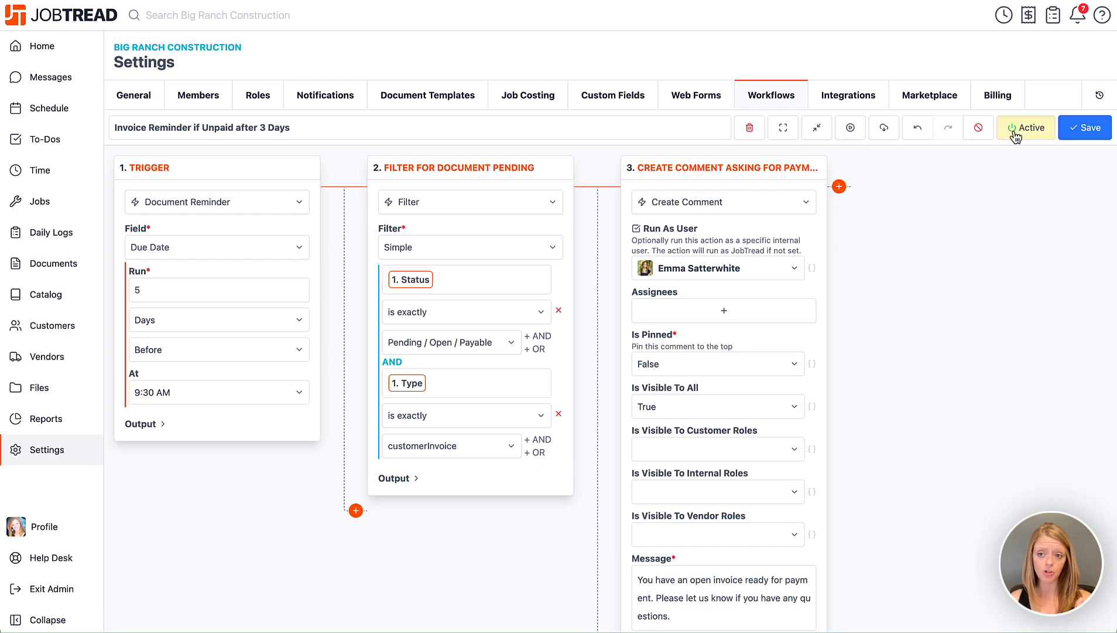
{"action": "left_click", "coordinate": [1086, 132]}
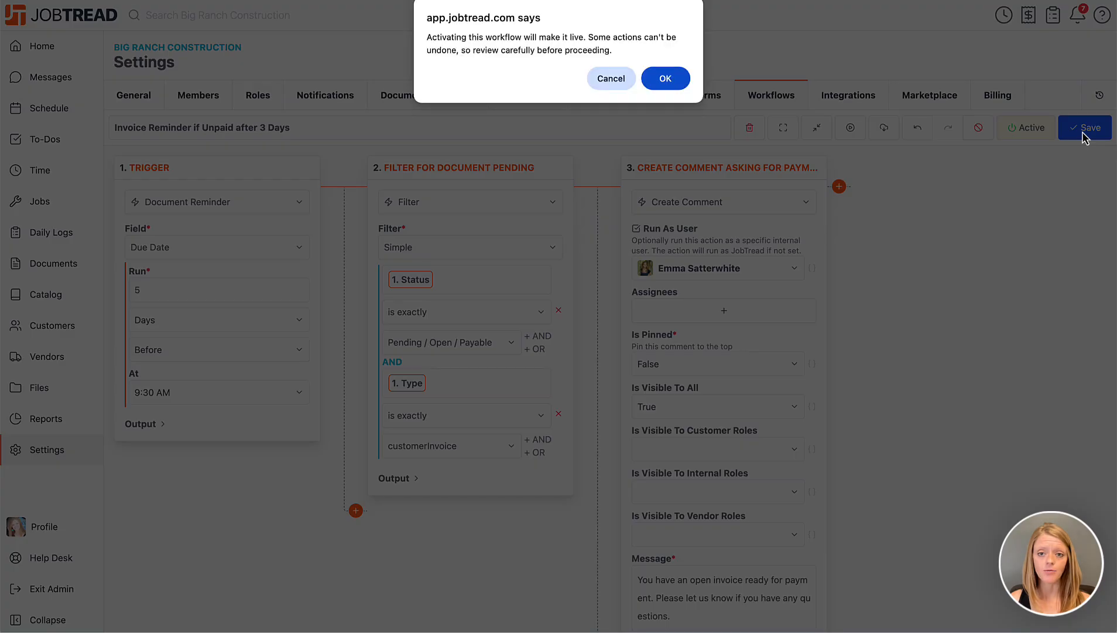
{"action": "left_click", "coordinate": [666, 79]}
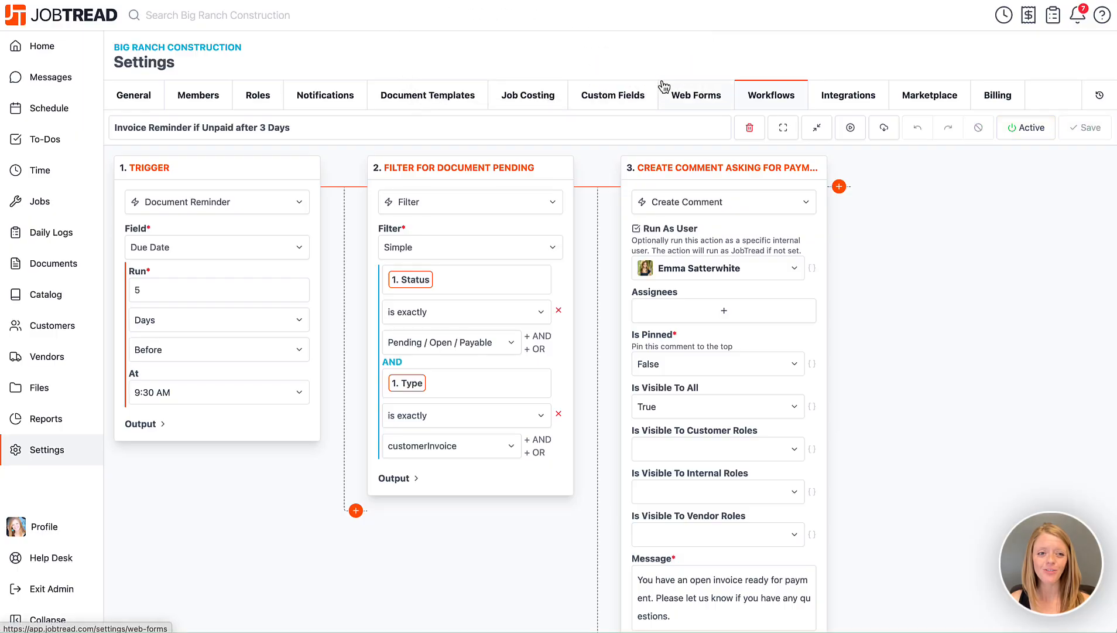
Reopen the workflow, rename it "Invoice Reminder 5 Days before Due", and save it, confirming the activation prompt
{"action": "left_click", "coordinate": [761, 96]}
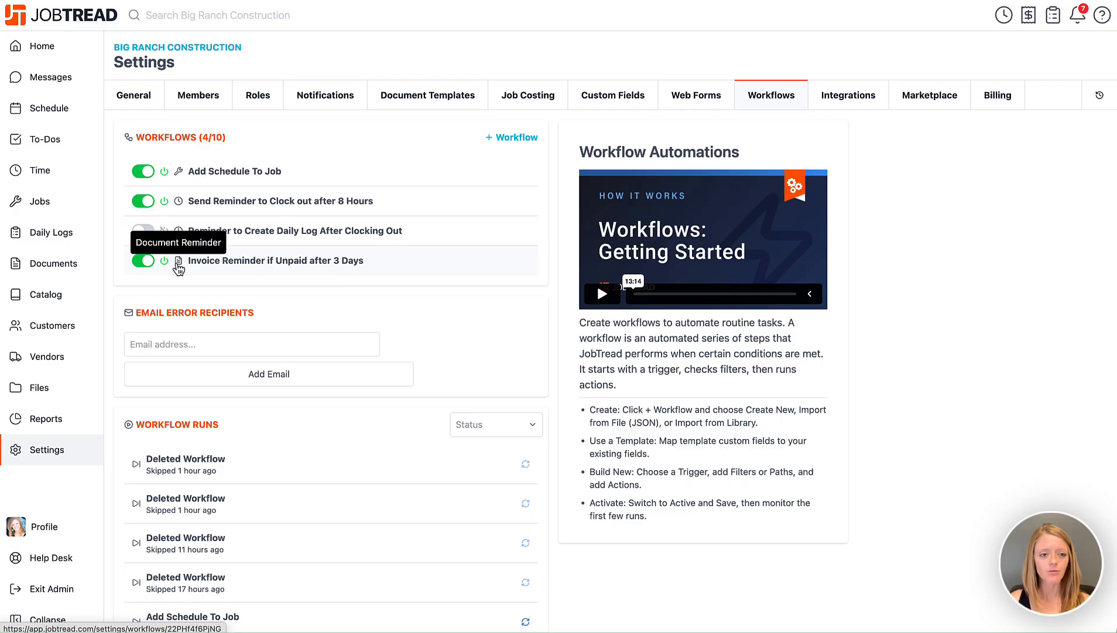
{"action": "left_click", "coordinate": [310, 266]}
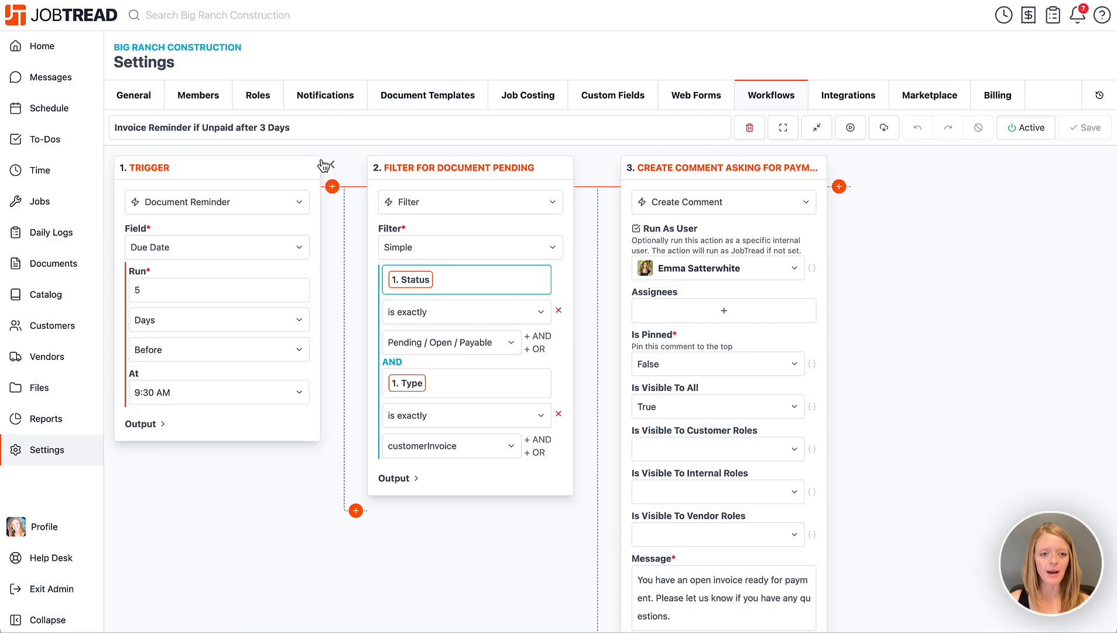
{"action": "left_click_drag", "start_coordinate": [311, 127], "coordinate": [193, 127]}
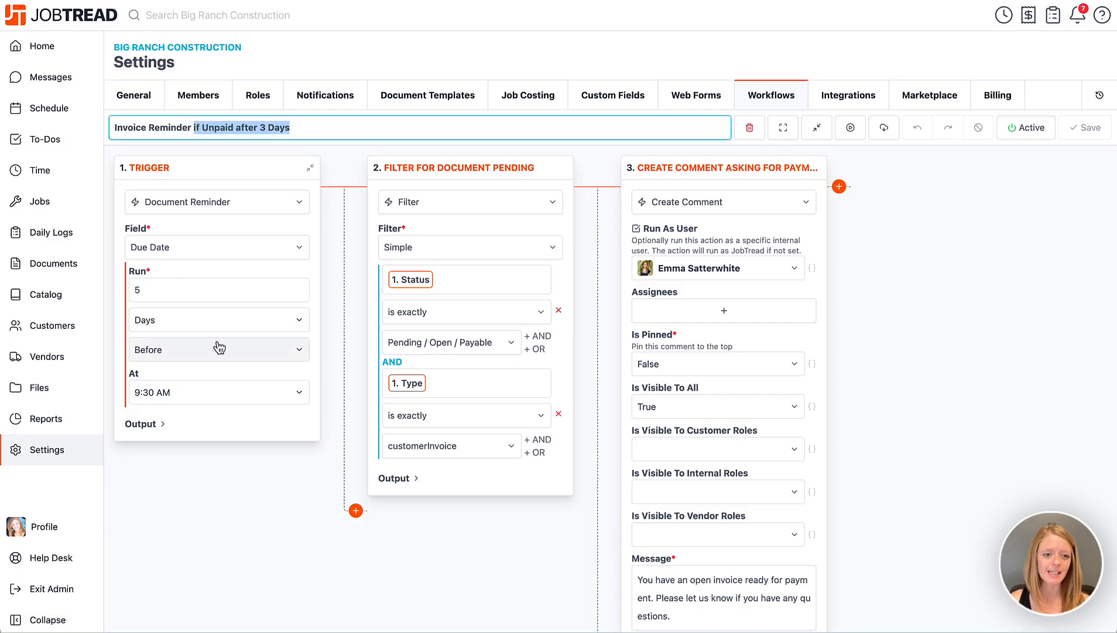
{"action": "type", "text": "5"}
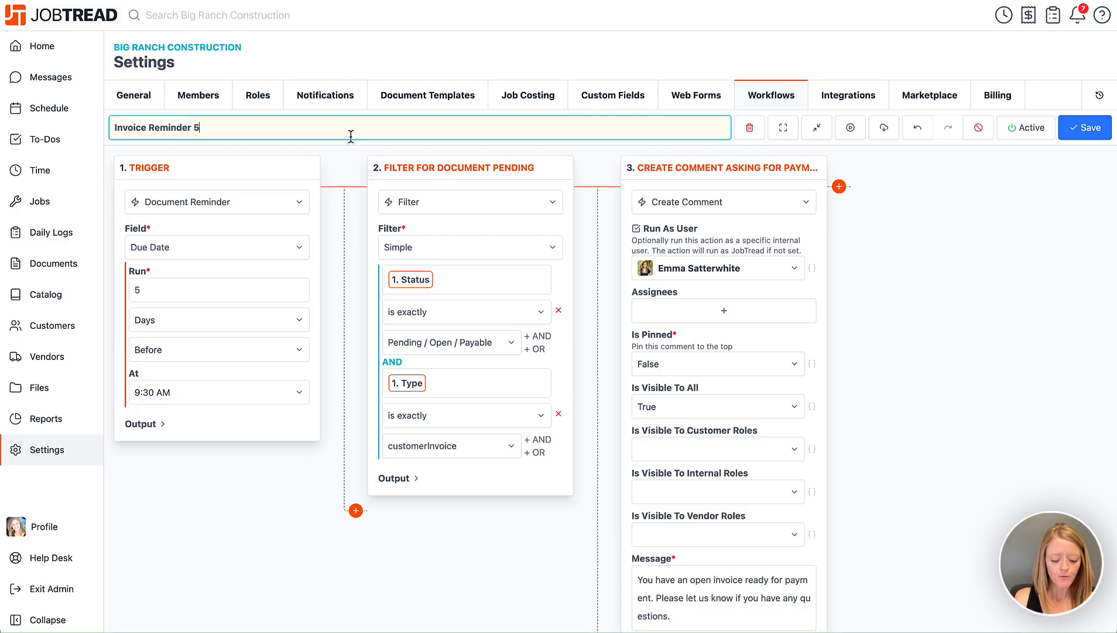
{"action": "type", "text": " Days "}
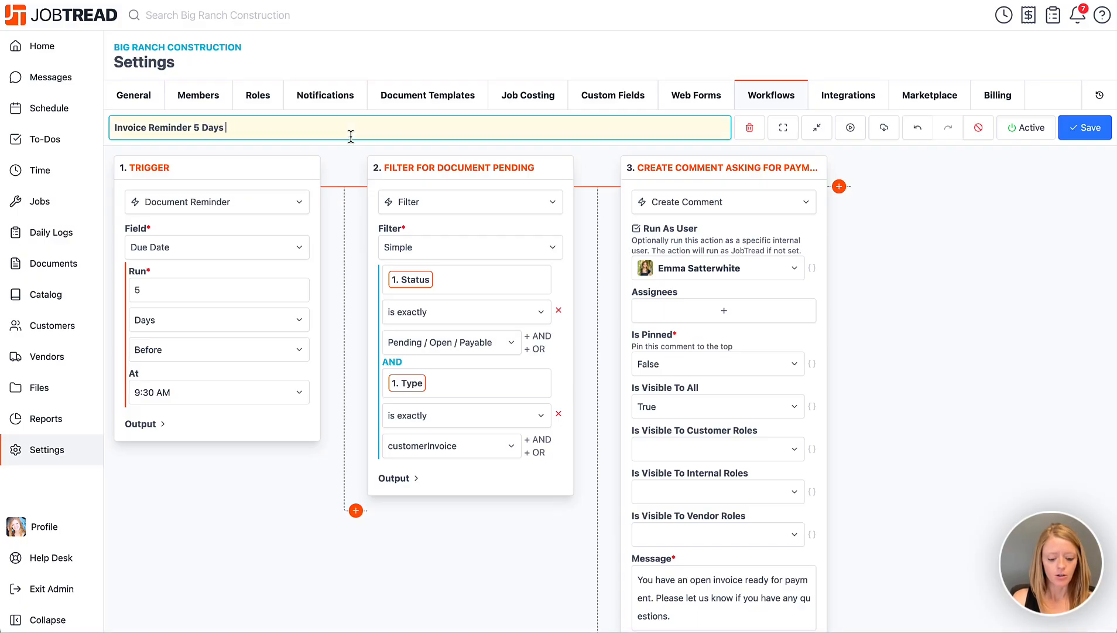
{"action": "type", "text": "before Due"}
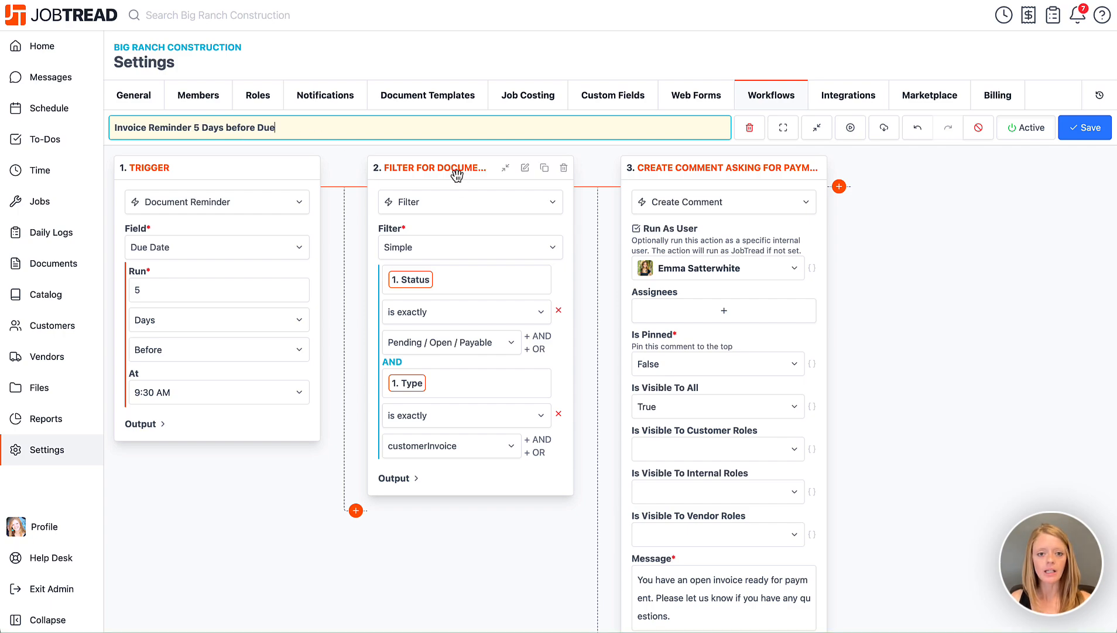
{"action": "left_click", "coordinate": [524, 168]}
{"action": "left_click", "coordinate": [633, 128]}
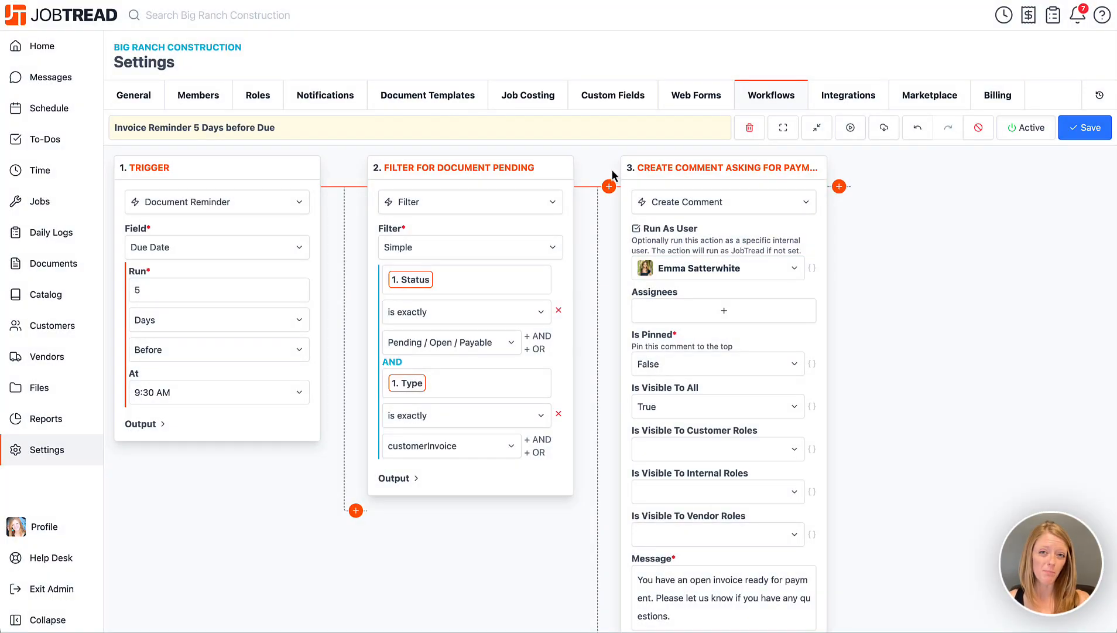
{"action": "left_click", "coordinate": [1075, 130]}
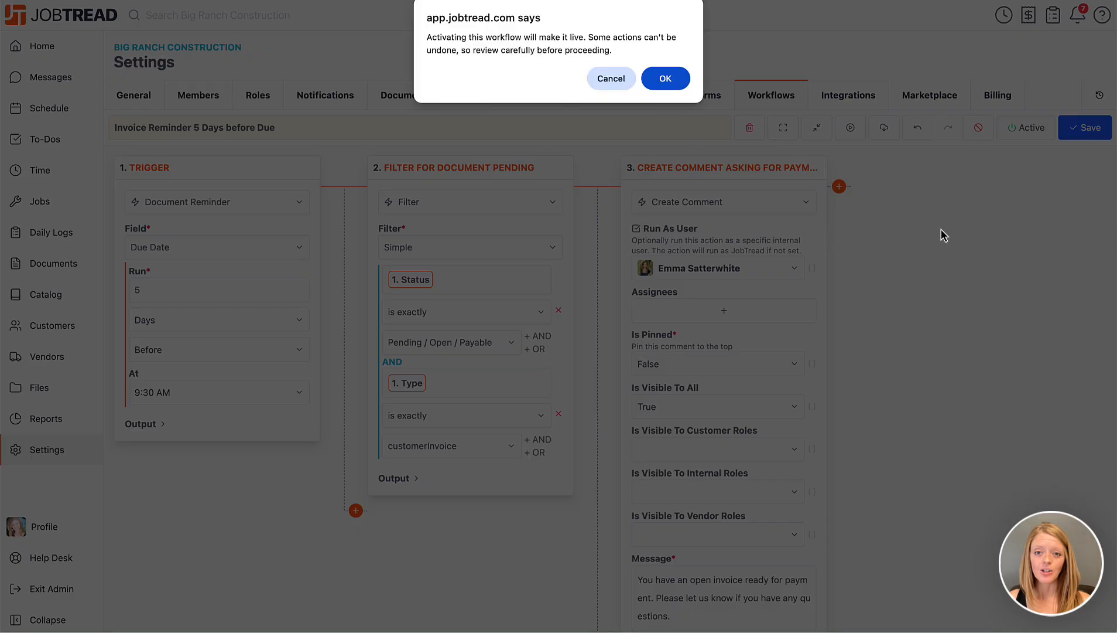
{"action": "left_click", "coordinate": [676, 82]}
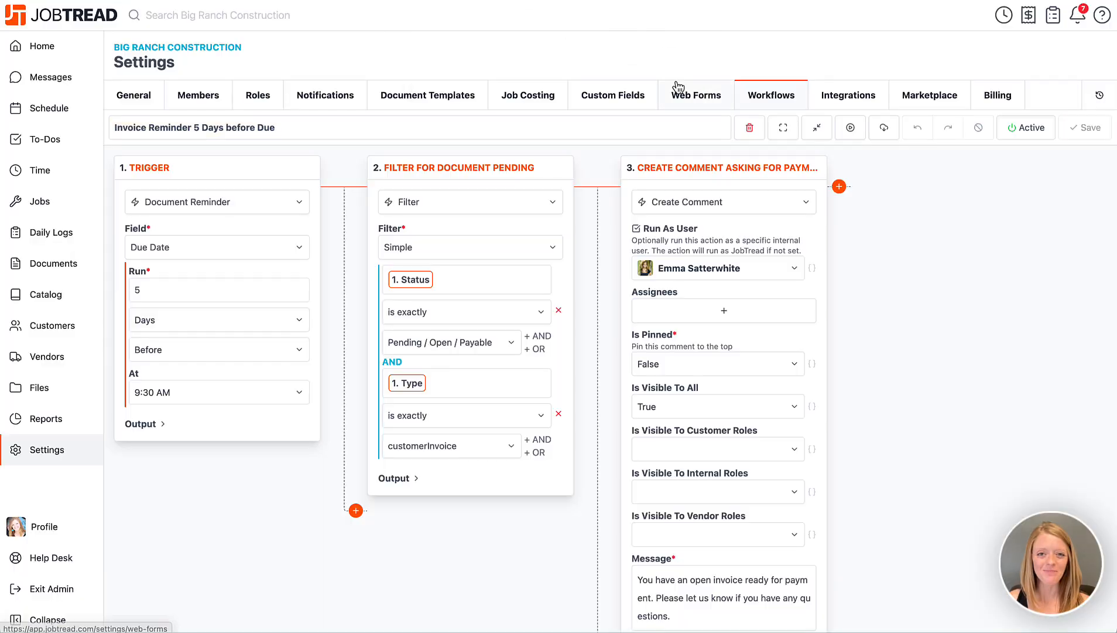